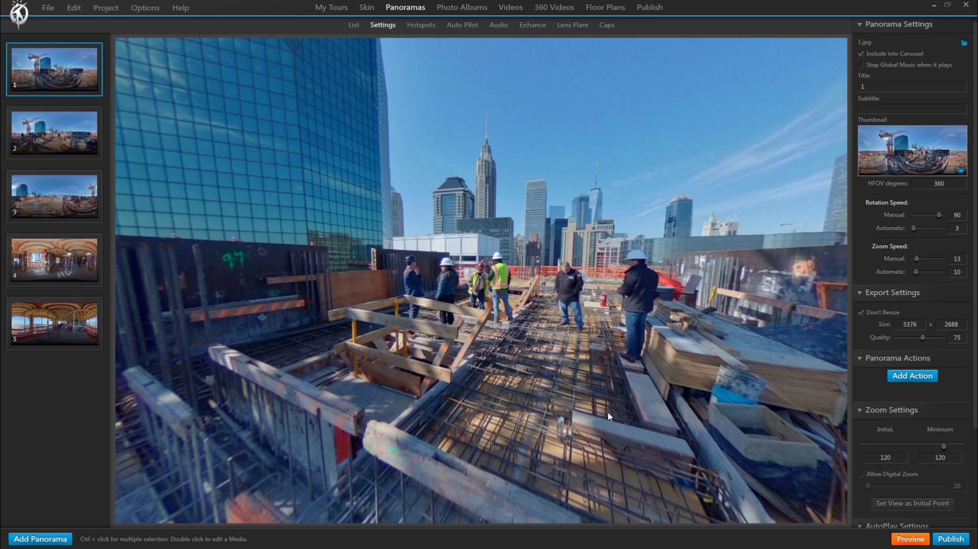
Open the E-Learning score report settings and confirm Show 'Submit' Button is ticked
left_click(651, 8)
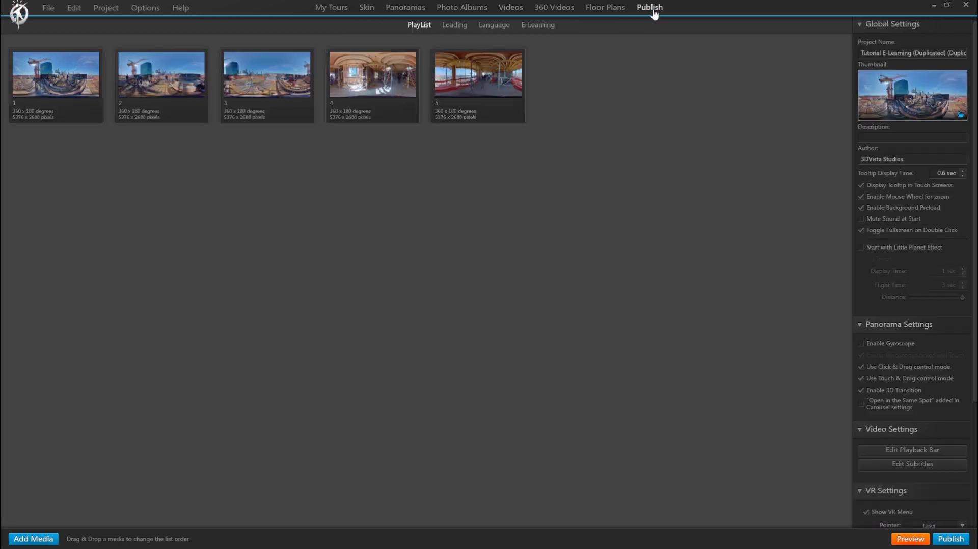
left_click(544, 30)
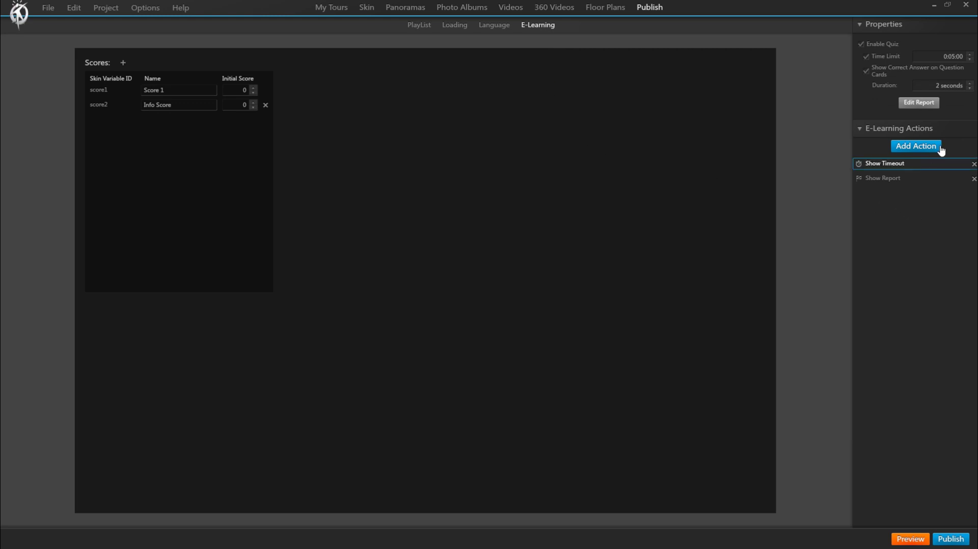
left_click(930, 107)
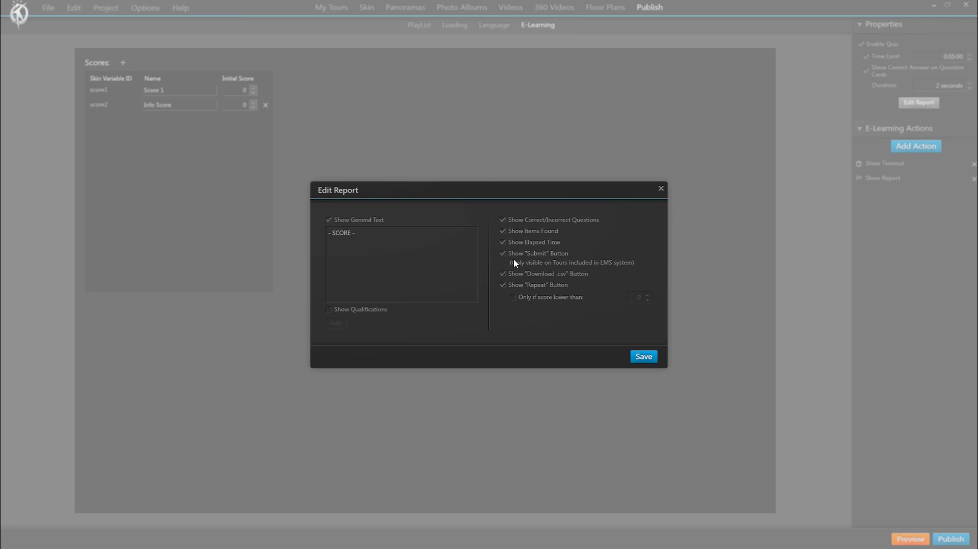
mouse_move(515, 257)
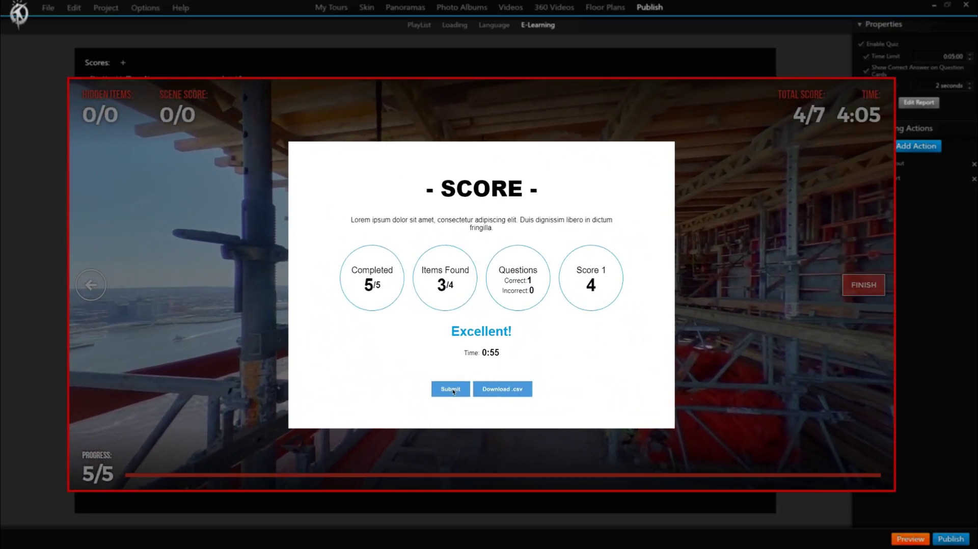
left_click(453, 383)
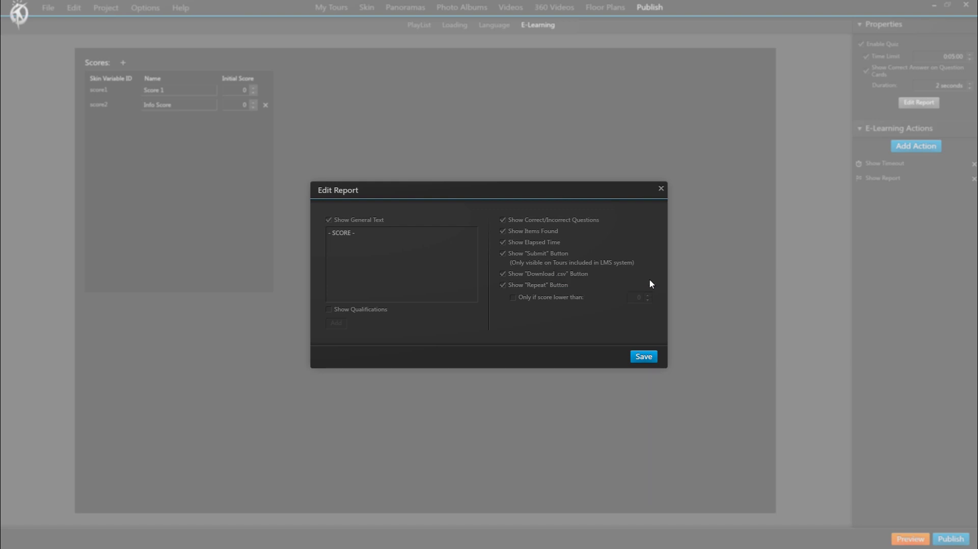
Save the report, then publish For Web / Mobile with Include SCORM, dropping 3DVista Hosting Service
left_click(642, 357)
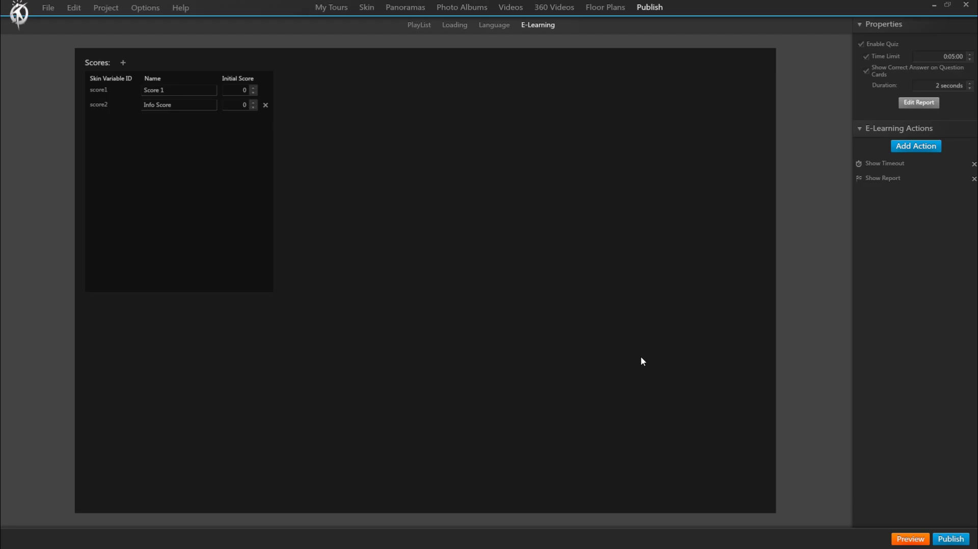
left_click(952, 539)
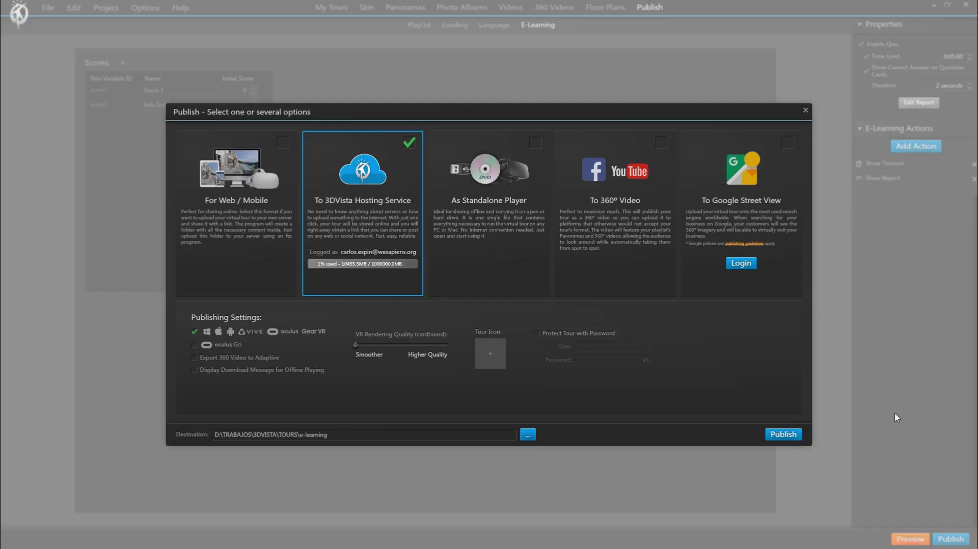
left_click(409, 142)
left_click(283, 144)
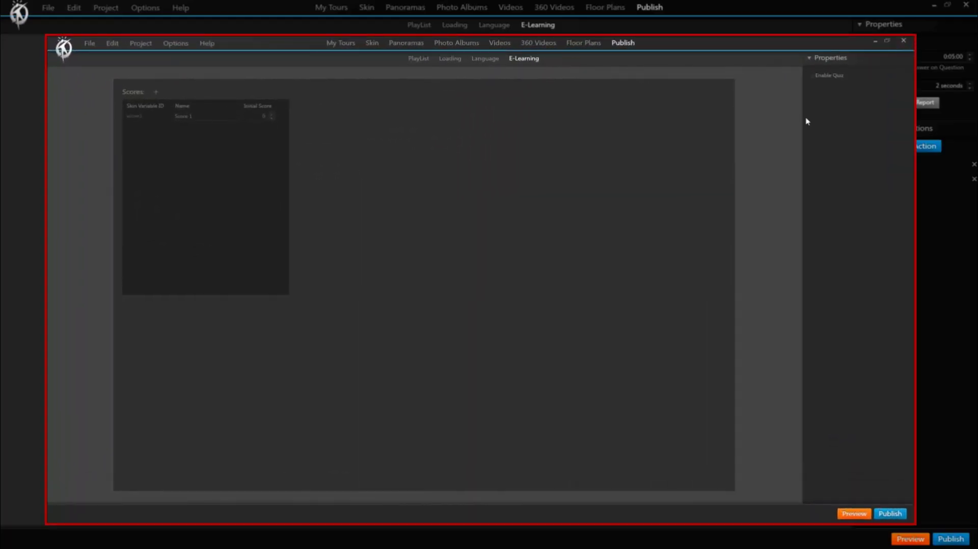
left_click(810, 76)
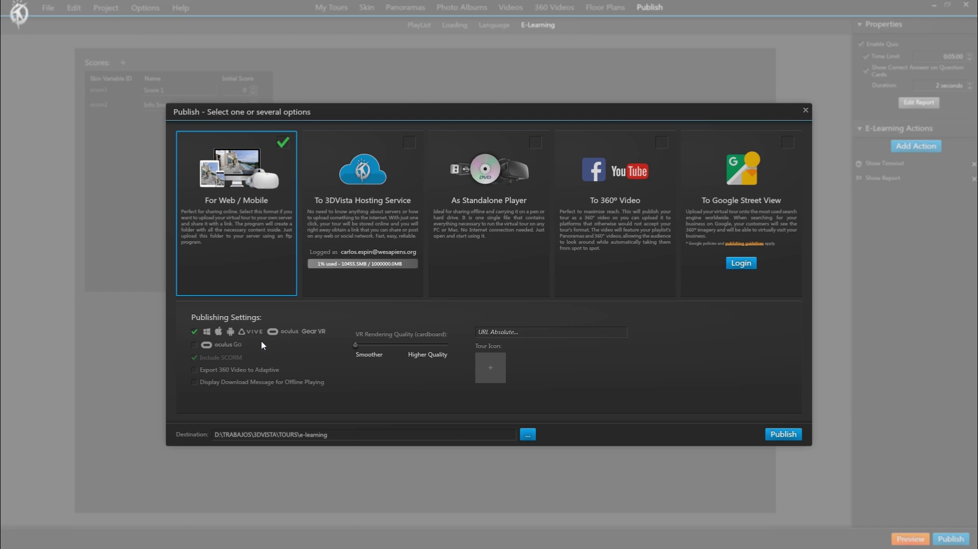
left_click(784, 434)
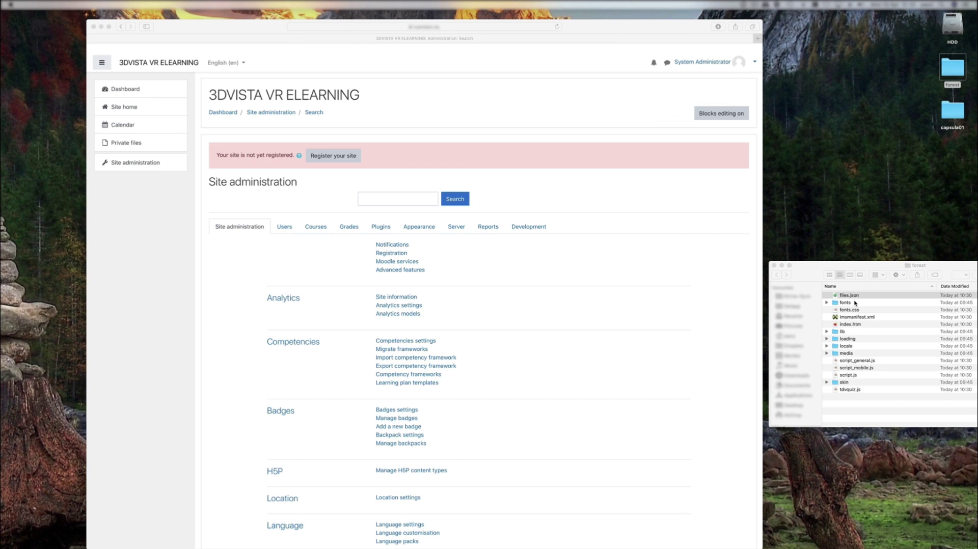
Select all 14 items in the forest folder and compress them into Archive.zip
left_click(848, 296)
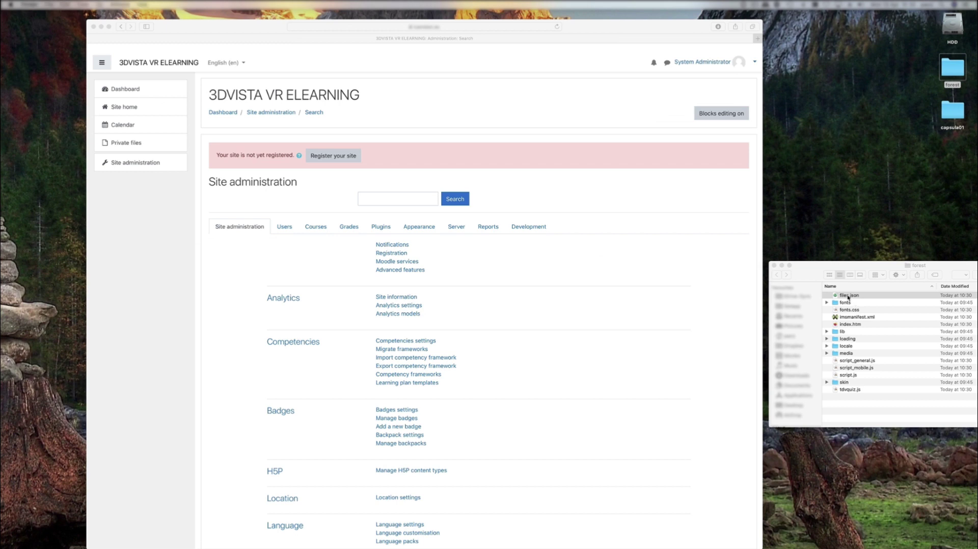
left_click(848, 296)
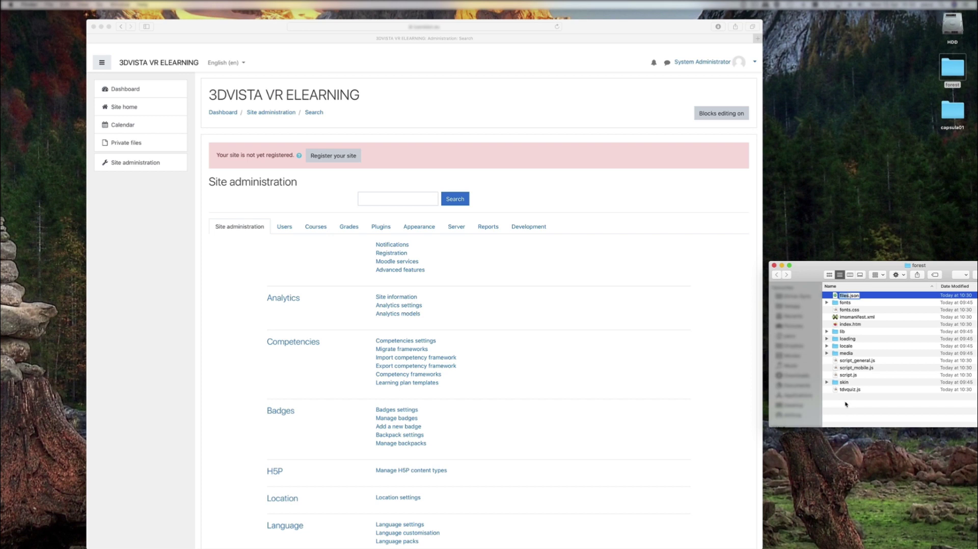
left_click(843, 389, "shift")
right_click(843, 390)
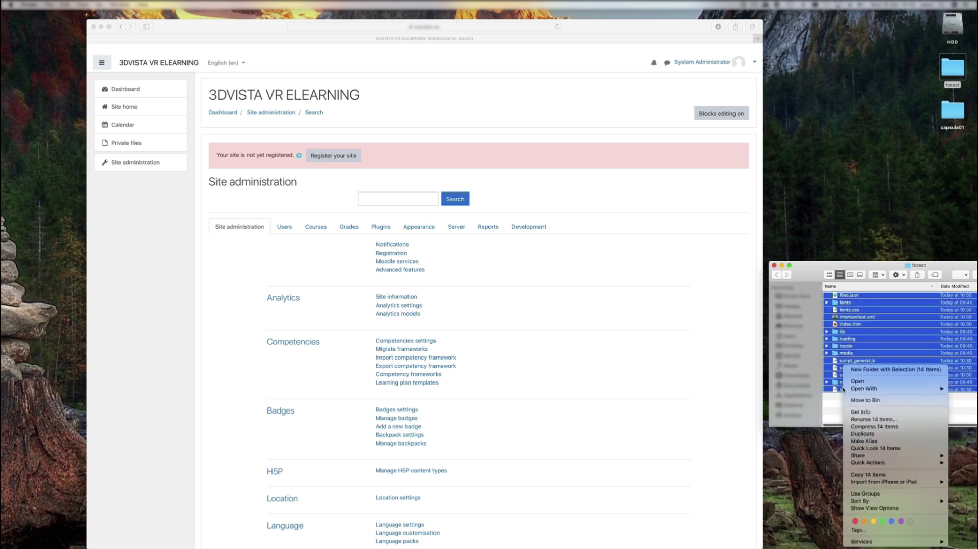
left_click(860, 427)
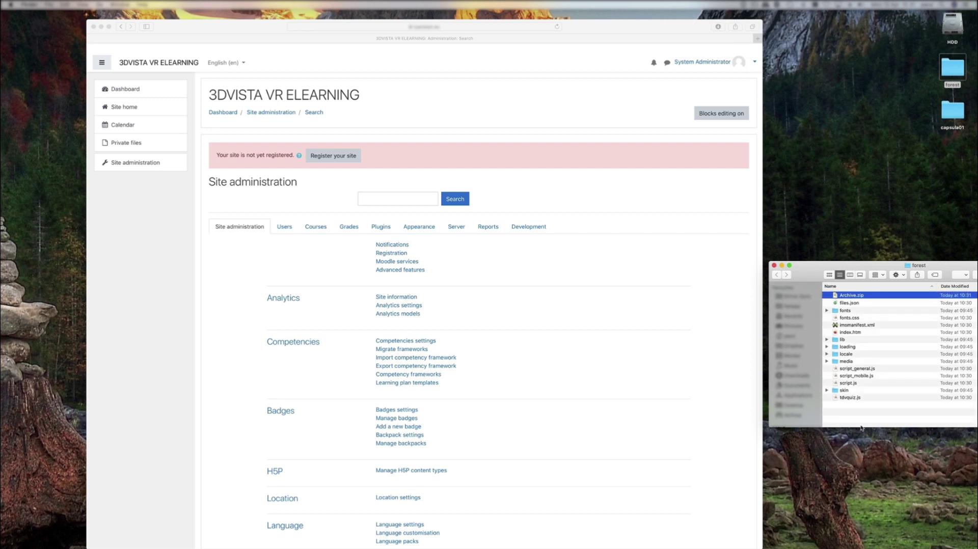
Start a new course with full name 'Forest', short name 'Fort', and summary 'Forest'
left_click(310, 229)
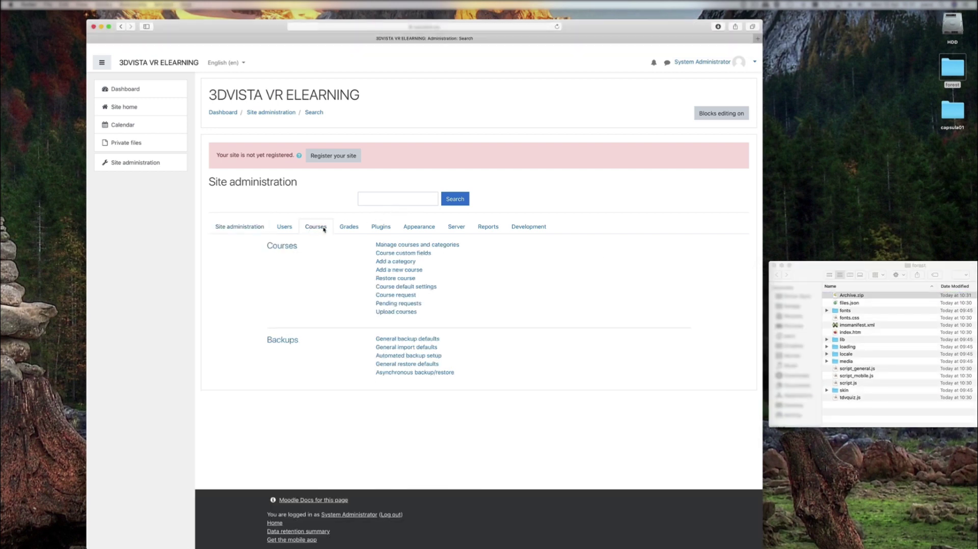
left_click(388, 245)
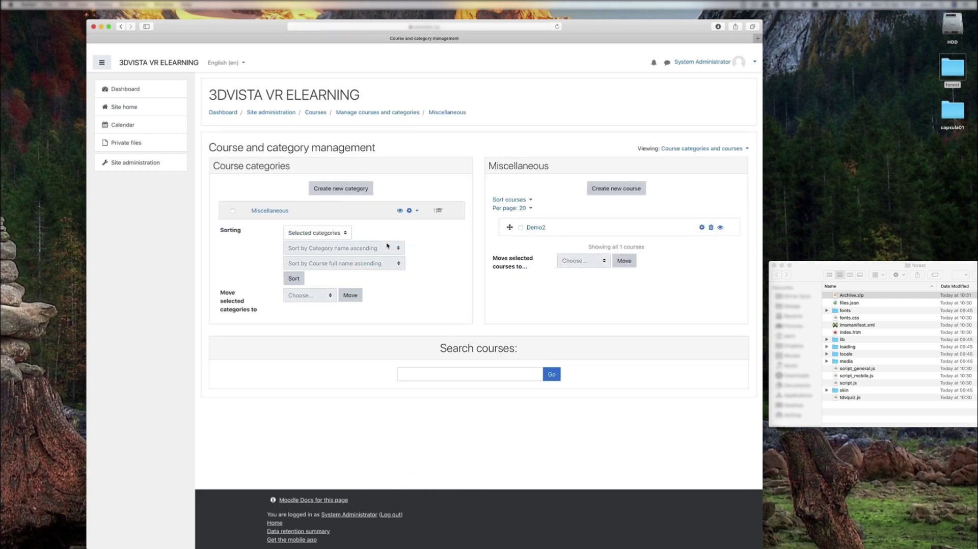
left_click(637, 191)
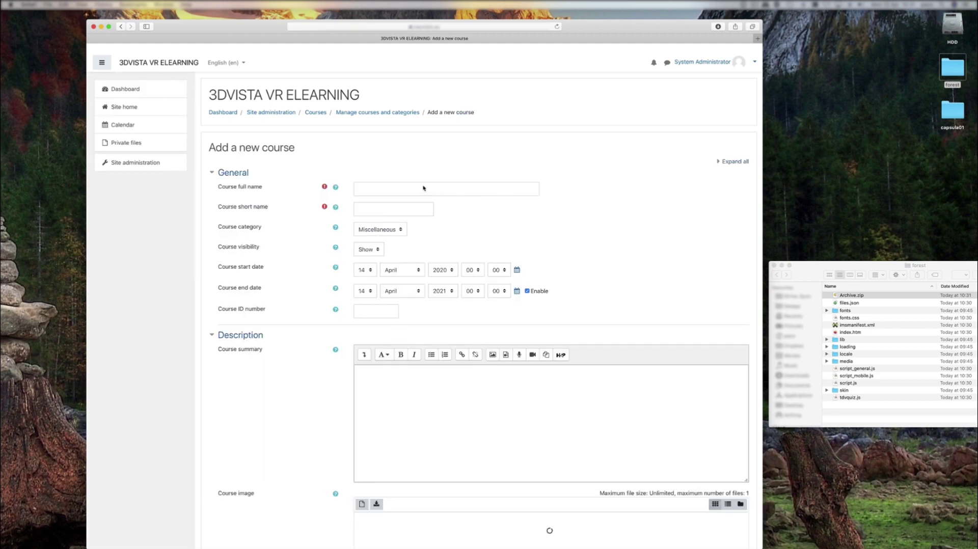
left_click(479, 190)
type("Forest")
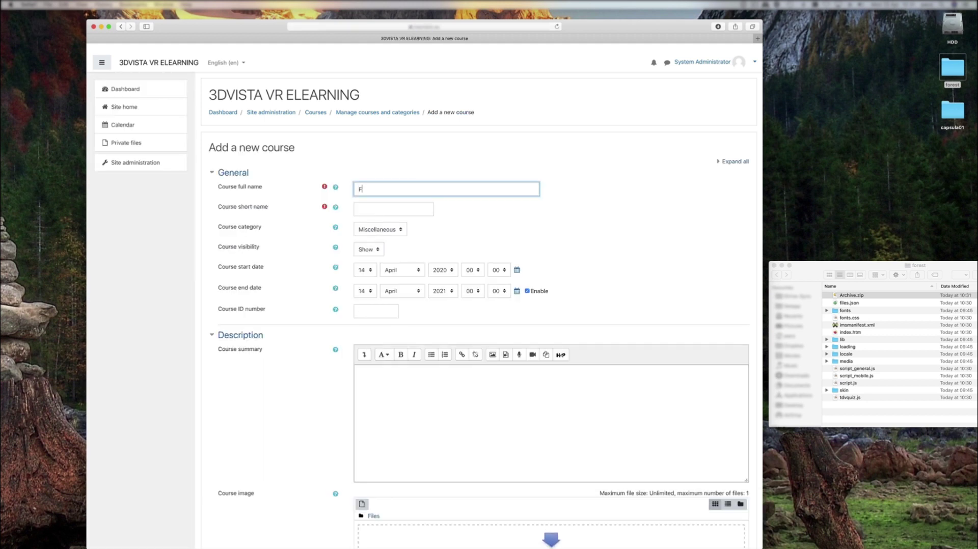
left_click(393, 207)
type("Fores")
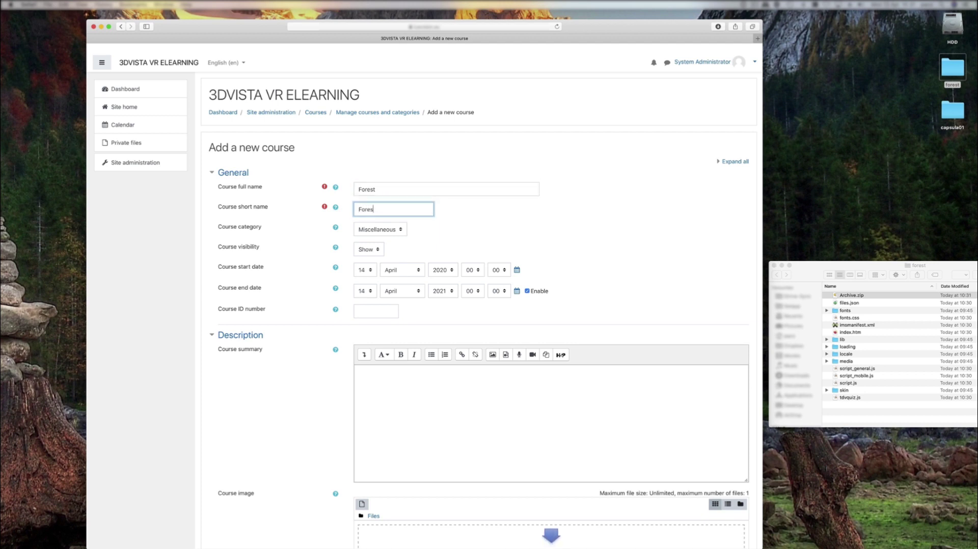
type("t")
scroll(414, 271, "down", 5)
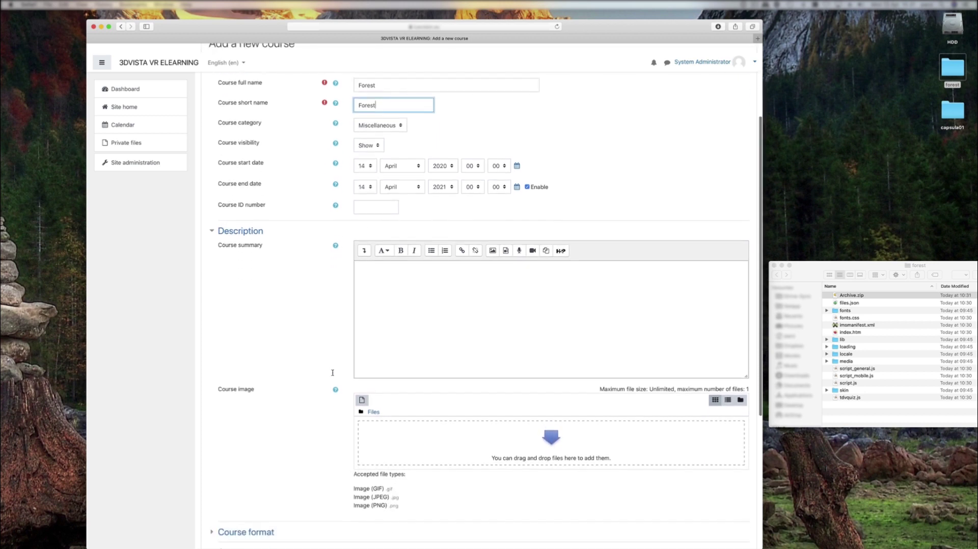
left_click(414, 271)
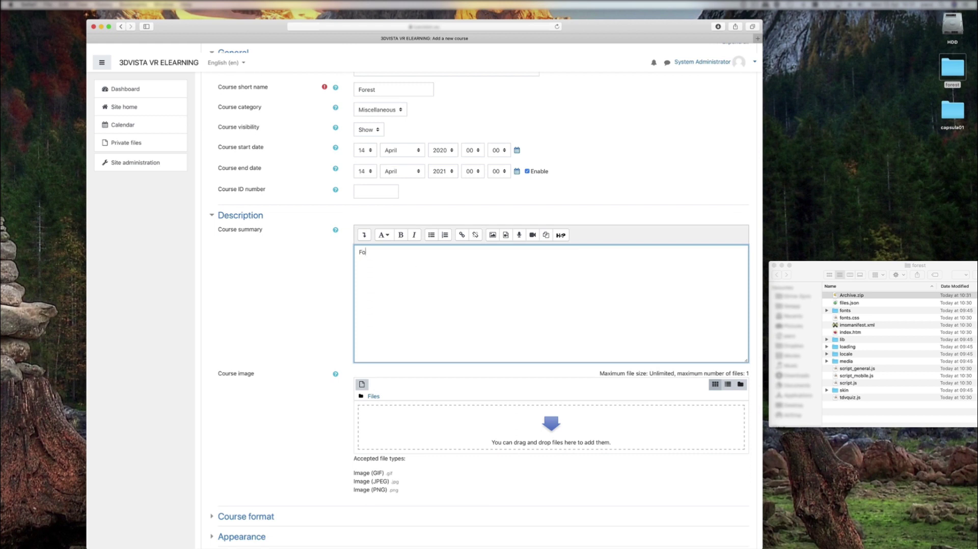
Set the course format to Single activity using a SCORM package, then save and display
scroll(414, 272, "down", 5)
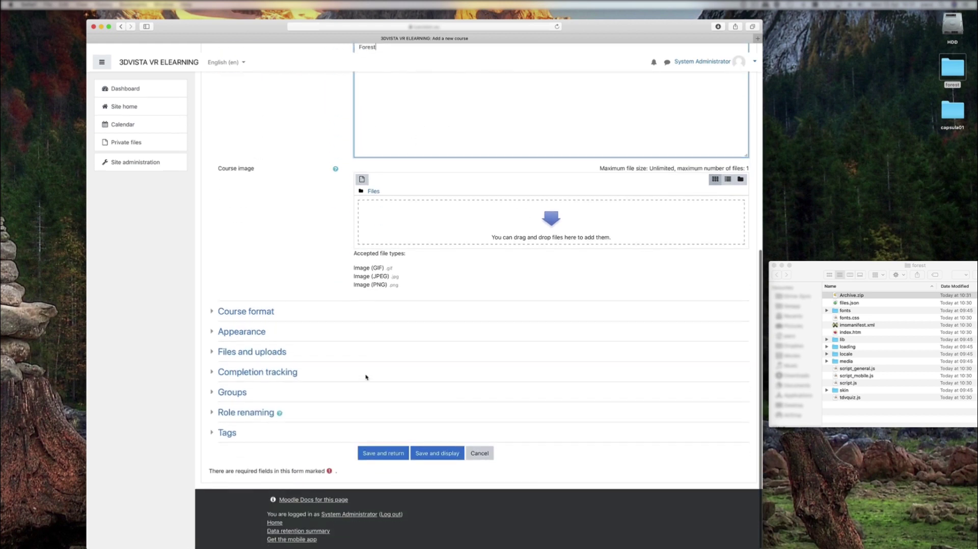
left_click(245, 314)
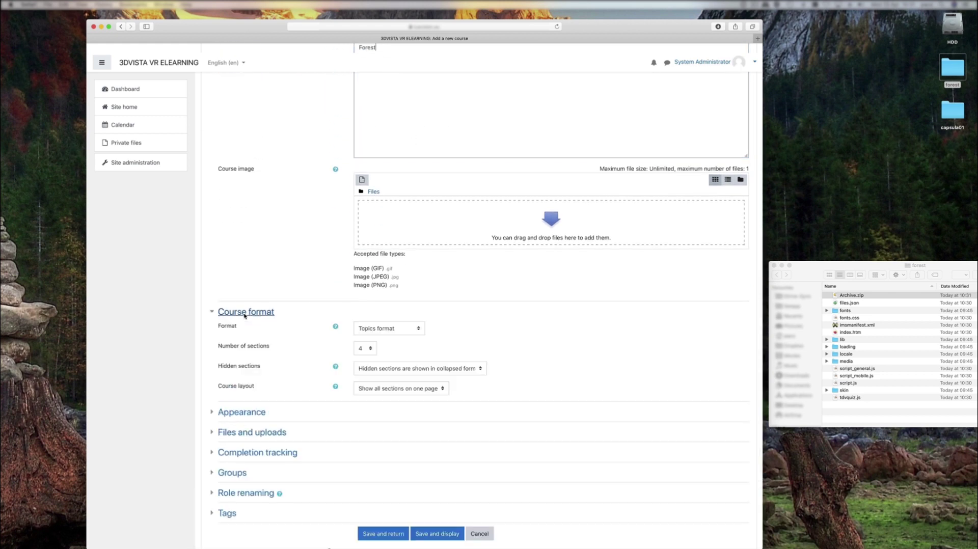
left_click(382, 329)
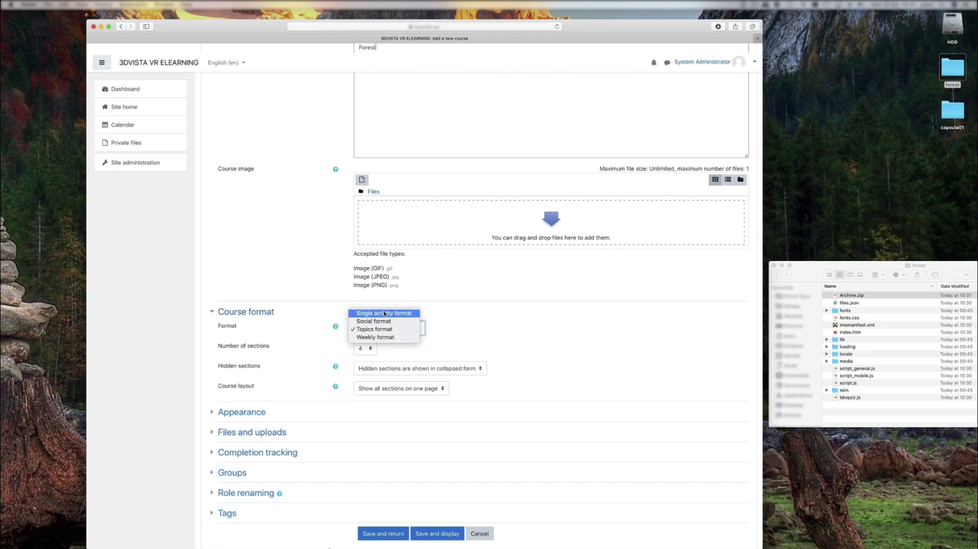
left_click(384, 313)
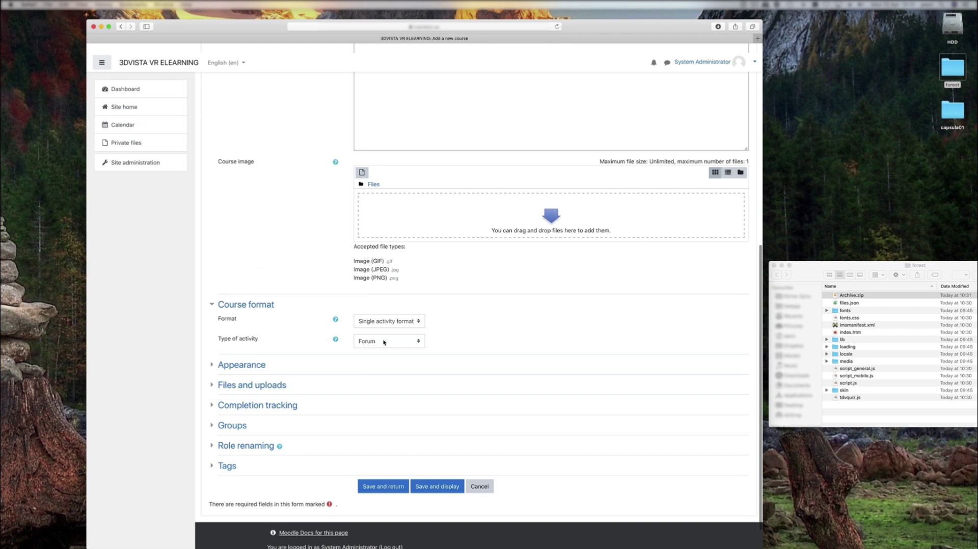
left_click(384, 341)
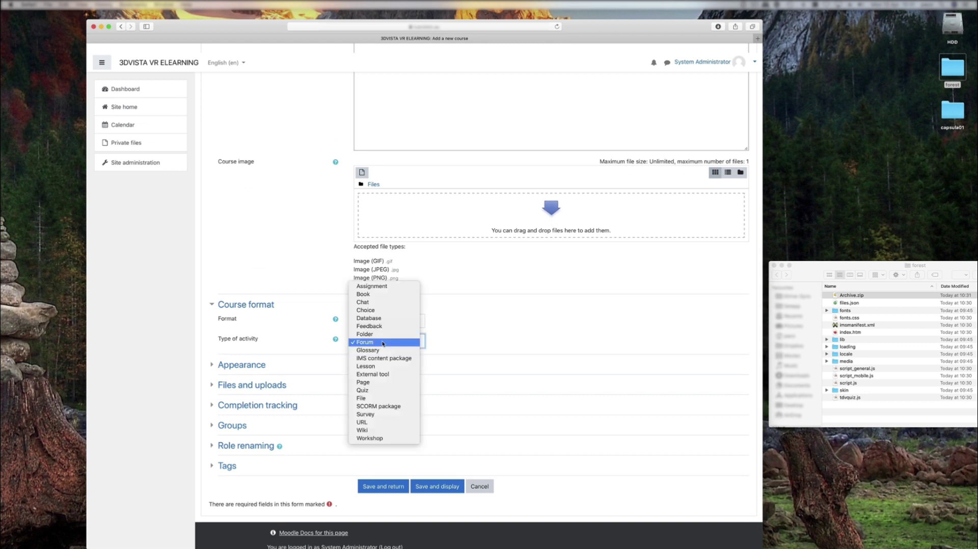
left_click(385, 406)
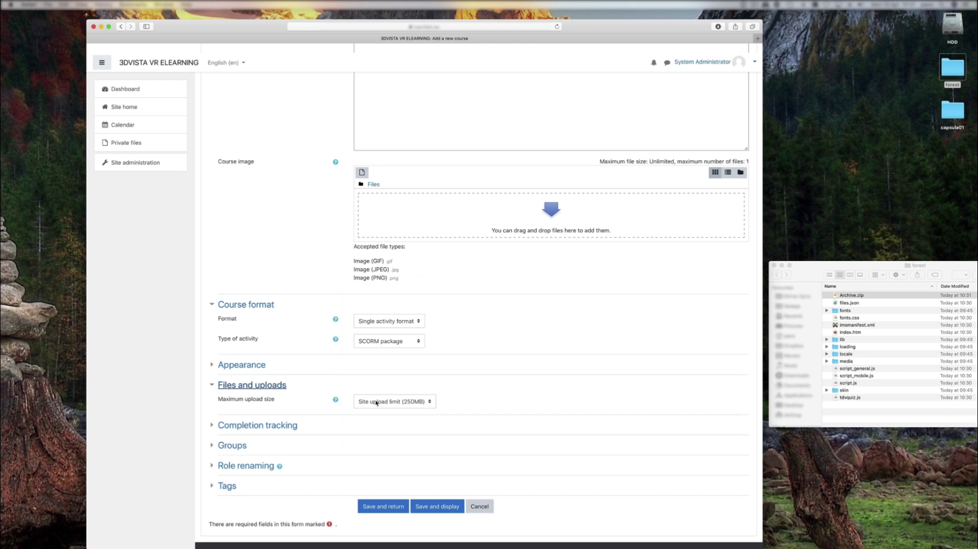
left_click(434, 507)
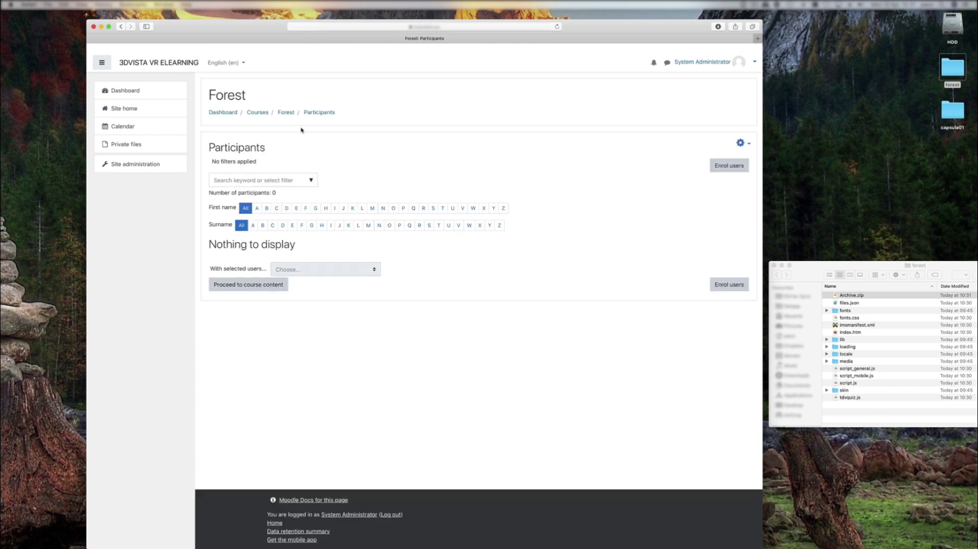
Give the SCORM package the name 'Forest' and the description 'Forest'
left_click(286, 113)
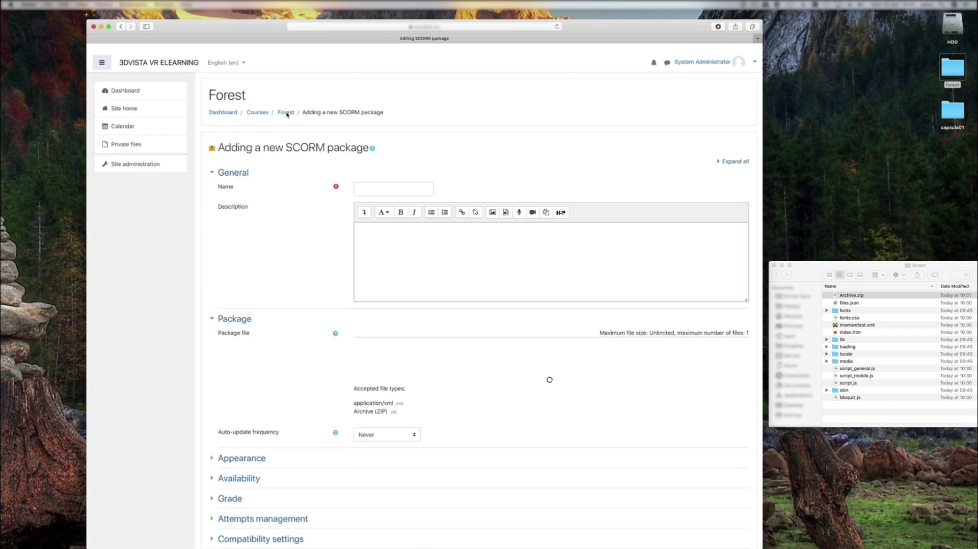
left_click(383, 193)
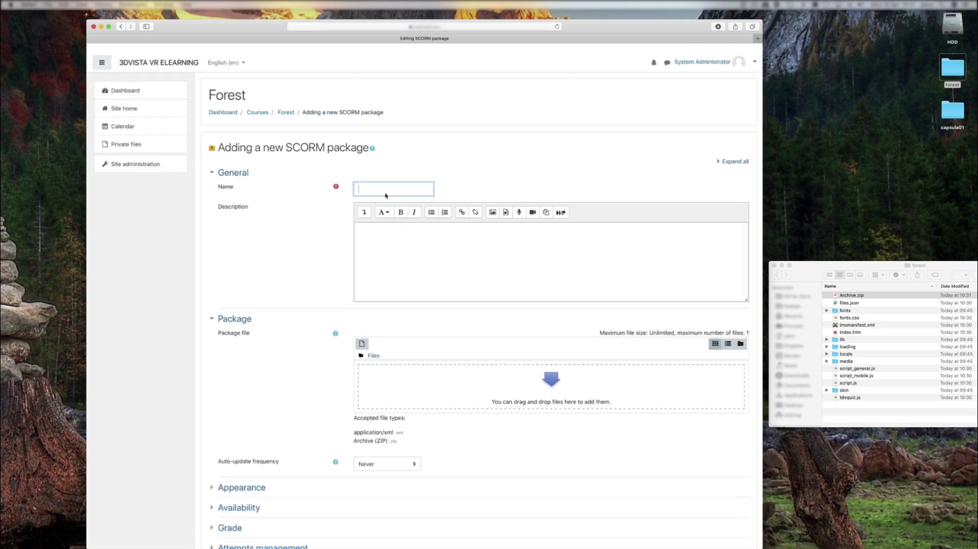
type("Forest")
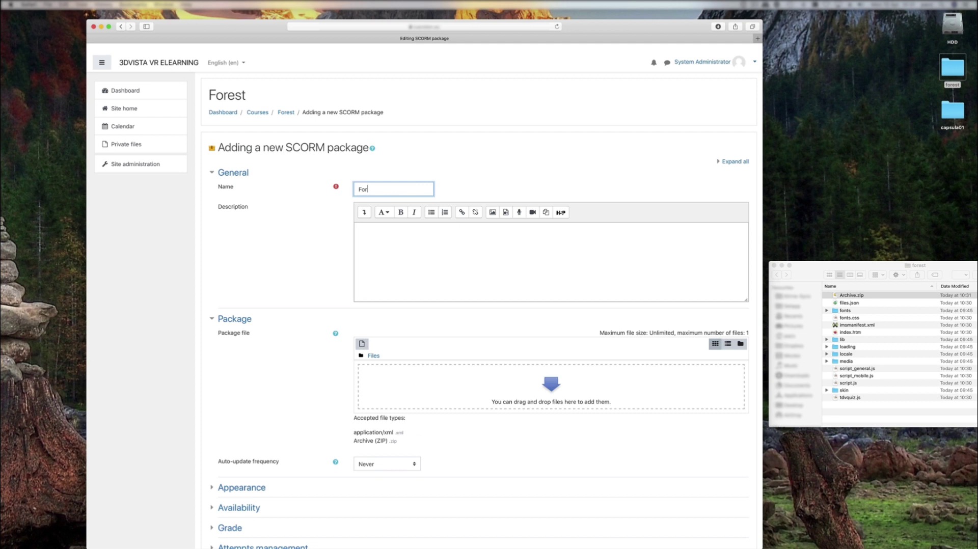
left_click(360, 229)
type("F")
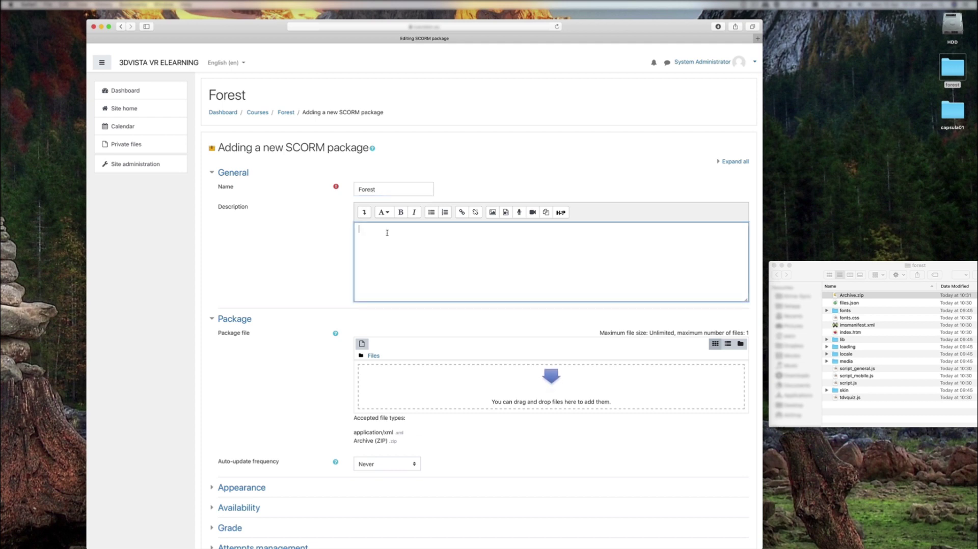
type("orest")
Attach Archive.zip as the package file and save the activity
left_click(835, 297)
left_click_drag(835, 296, 545, 395)
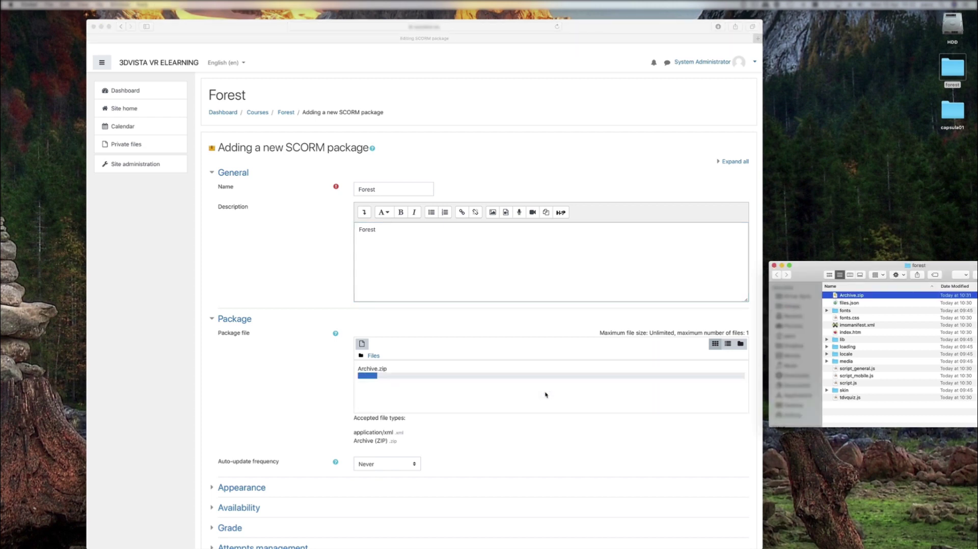
scroll(545, 394, "down", 3)
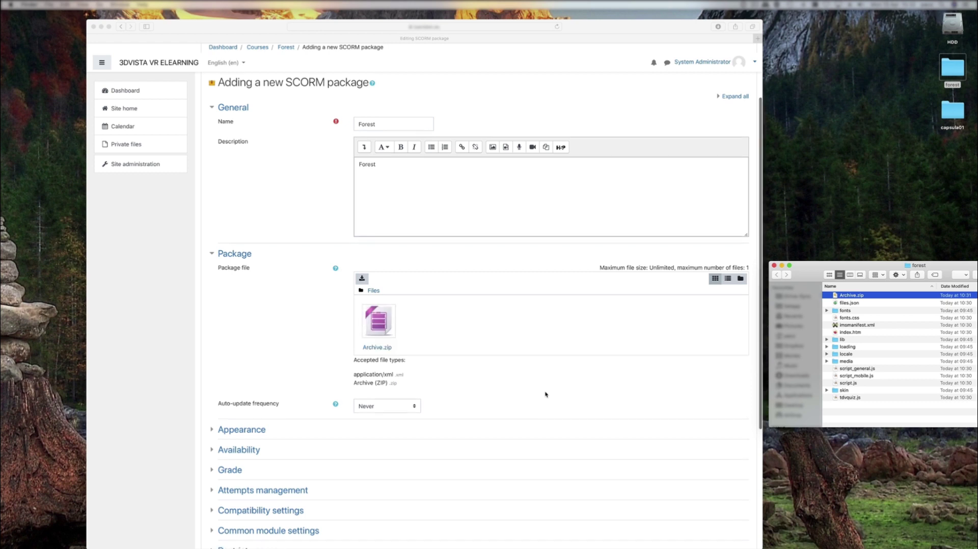
scroll(545, 394, "down", 5)
left_click(388, 457)
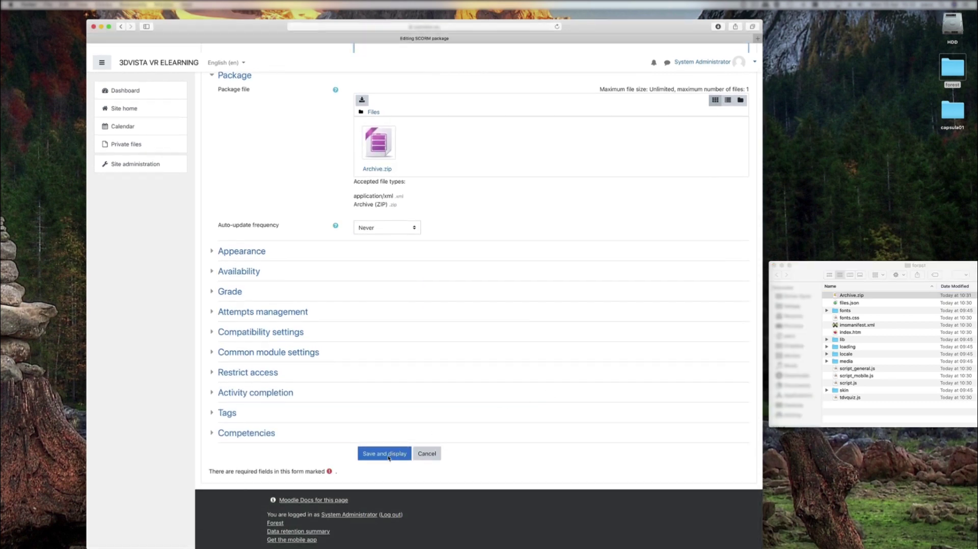
left_click(389, 458)
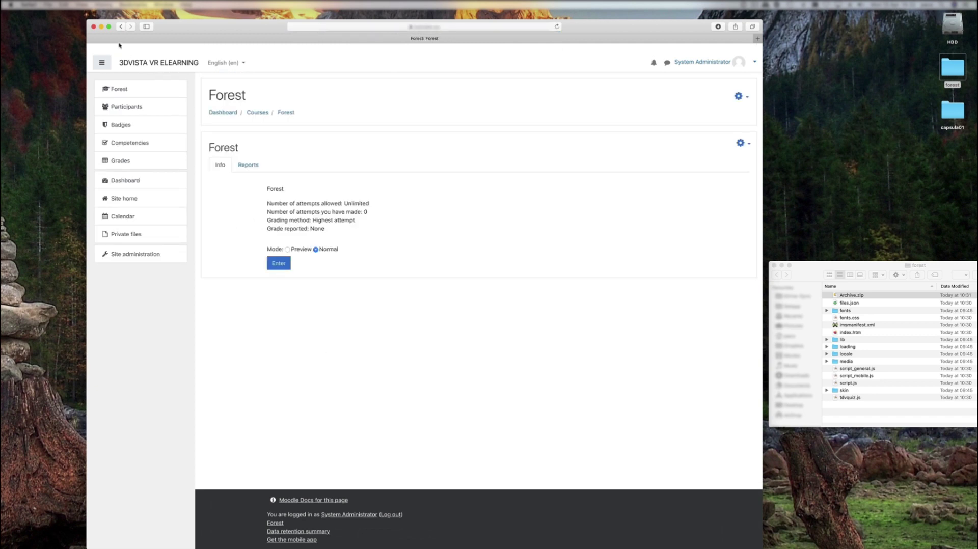
Launch the Forest activity full screen, collapse the TOC, and find the hidden item on the worker
left_click(108, 27)
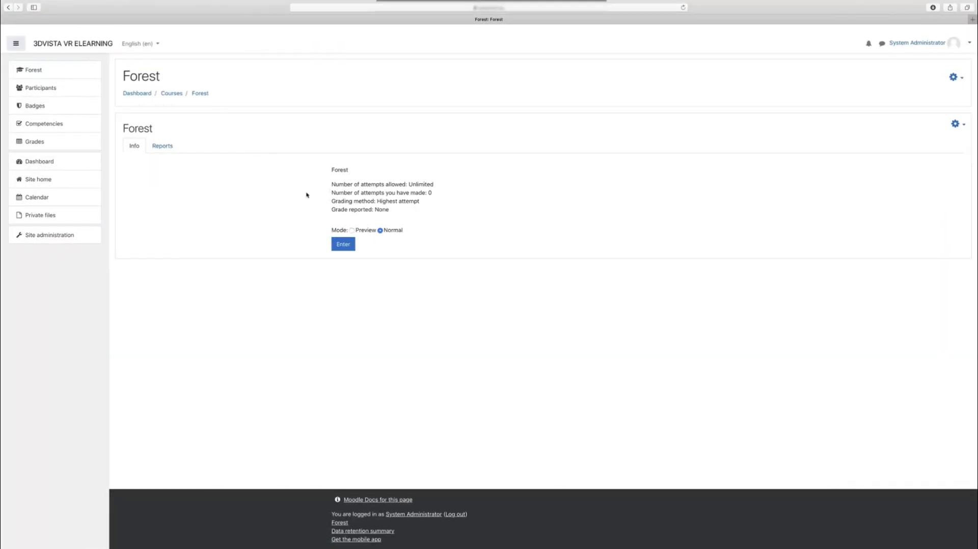
left_click(343, 245)
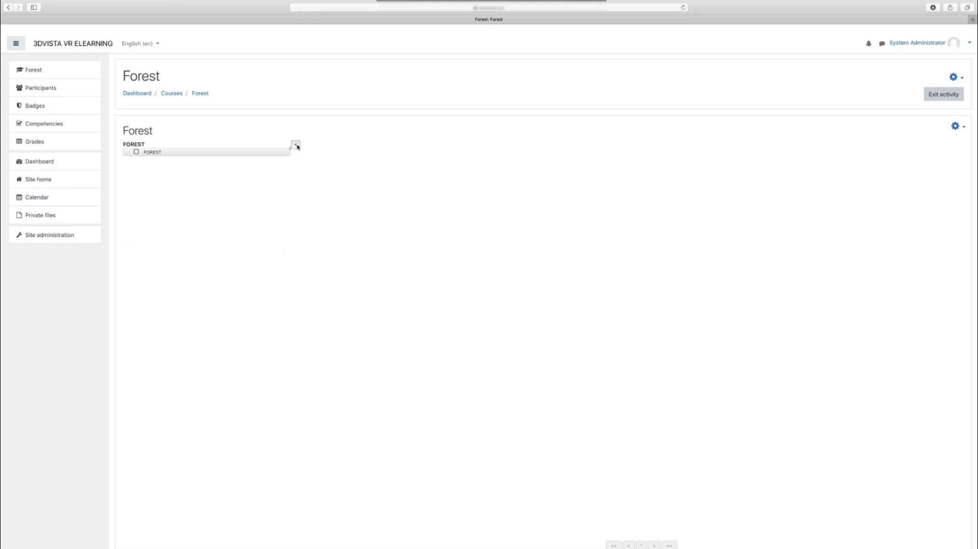
left_click(296, 146)
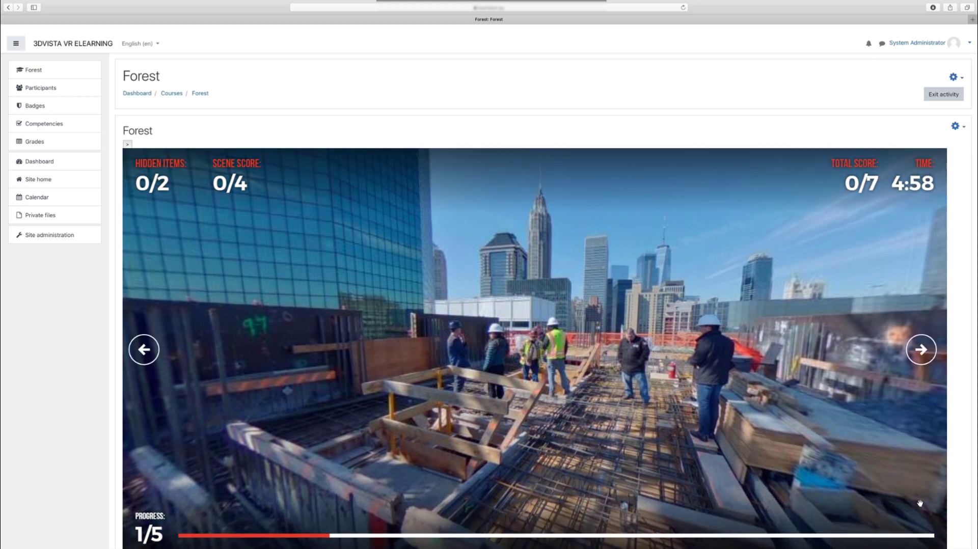
left_click(634, 337)
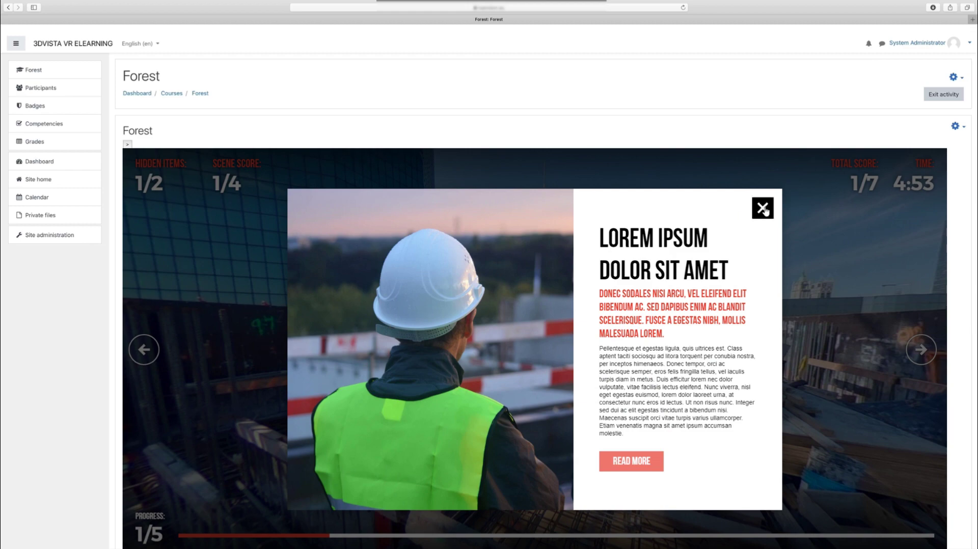
left_click(762, 209)
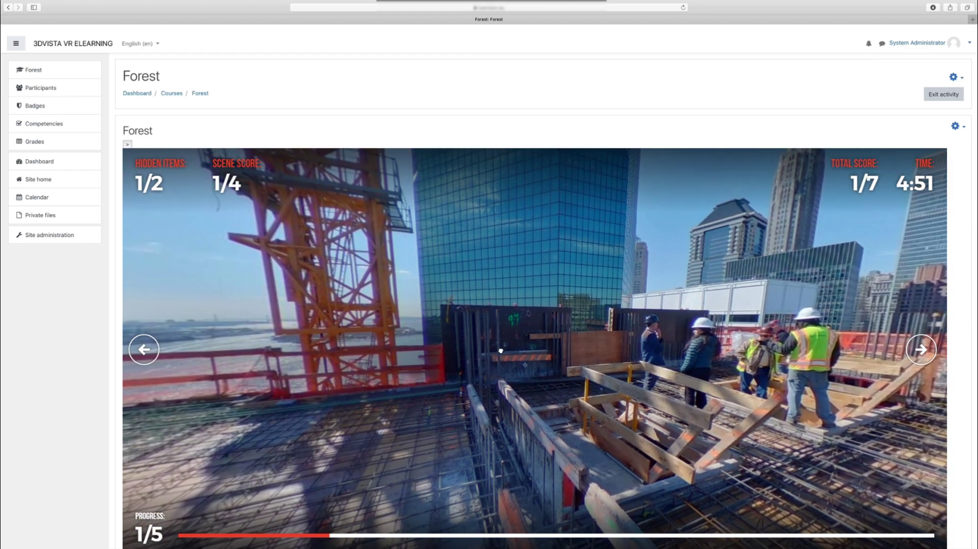
Find the wrapped-object hidden item, answer the quiz question, and finish the tour
left_click_drag(500, 351, 733, 398)
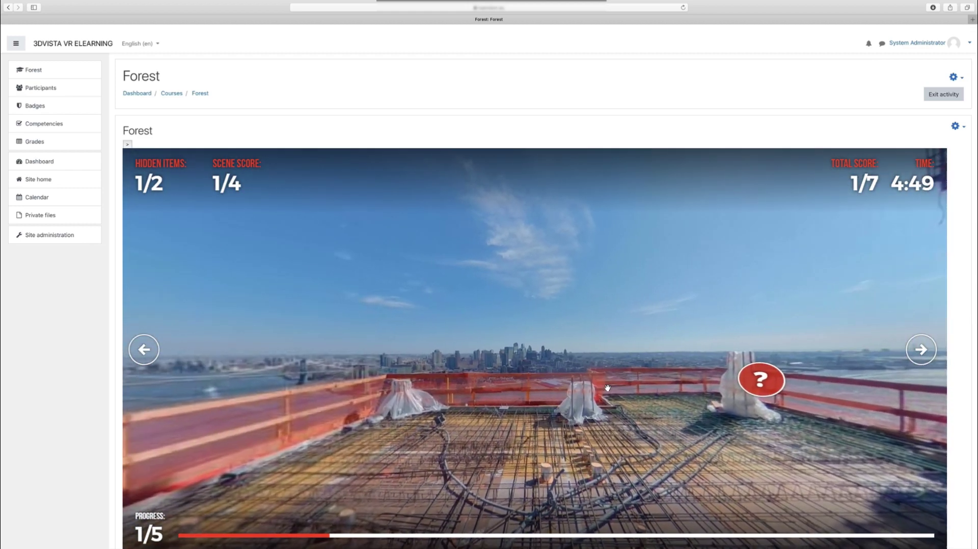
left_click(587, 382)
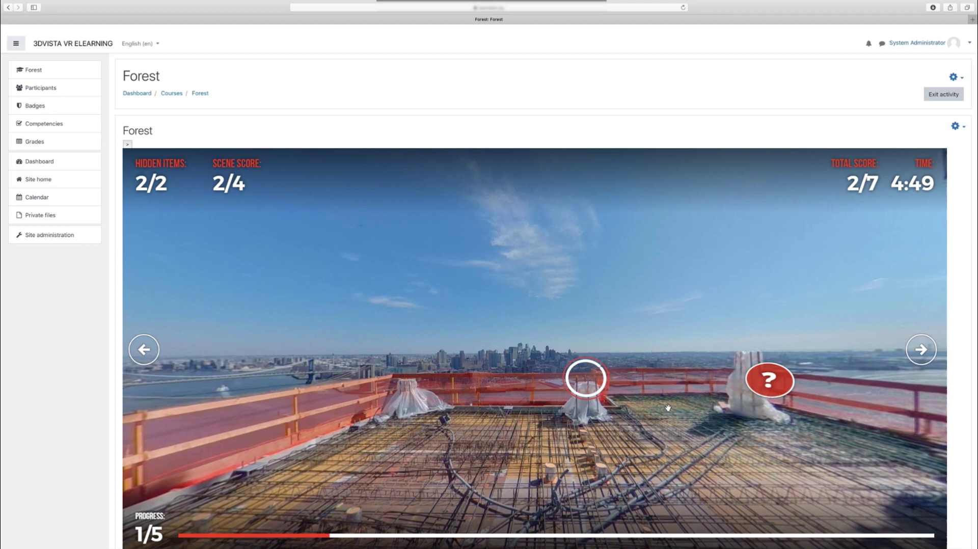
left_click(770, 380)
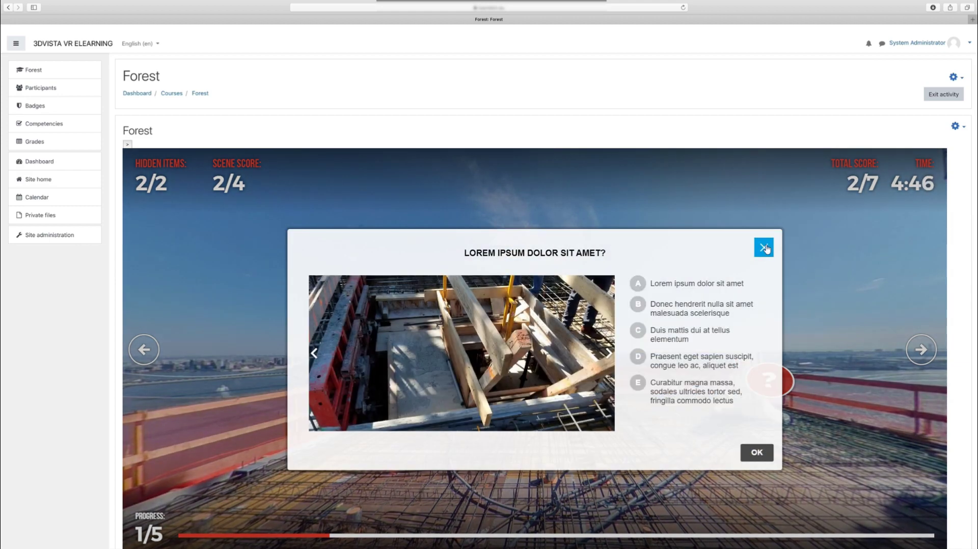
left_click(682, 306)
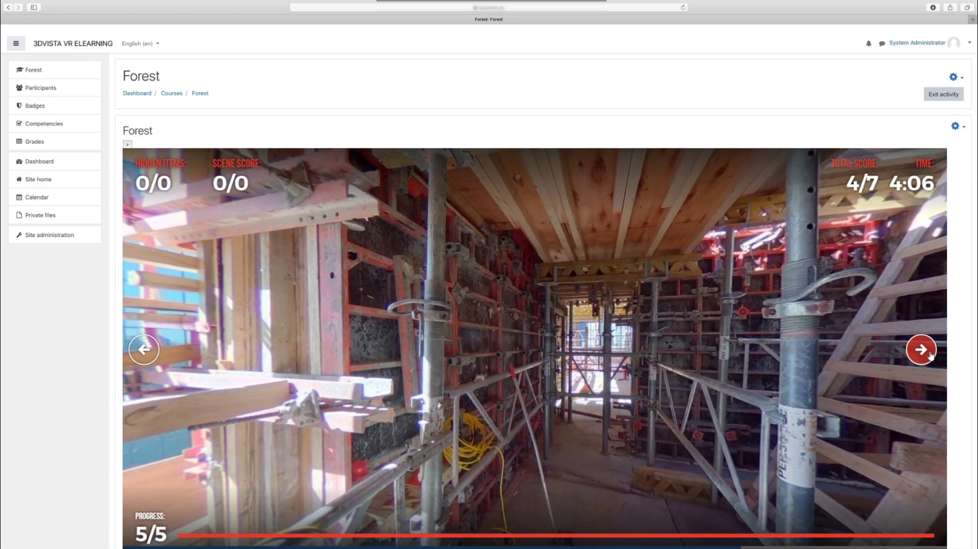
left_click(928, 354)
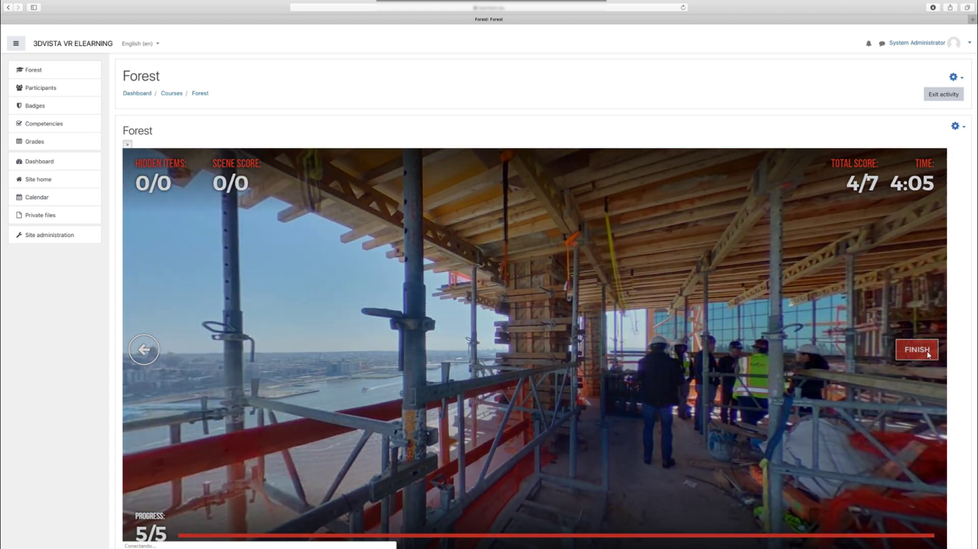
left_click(928, 355)
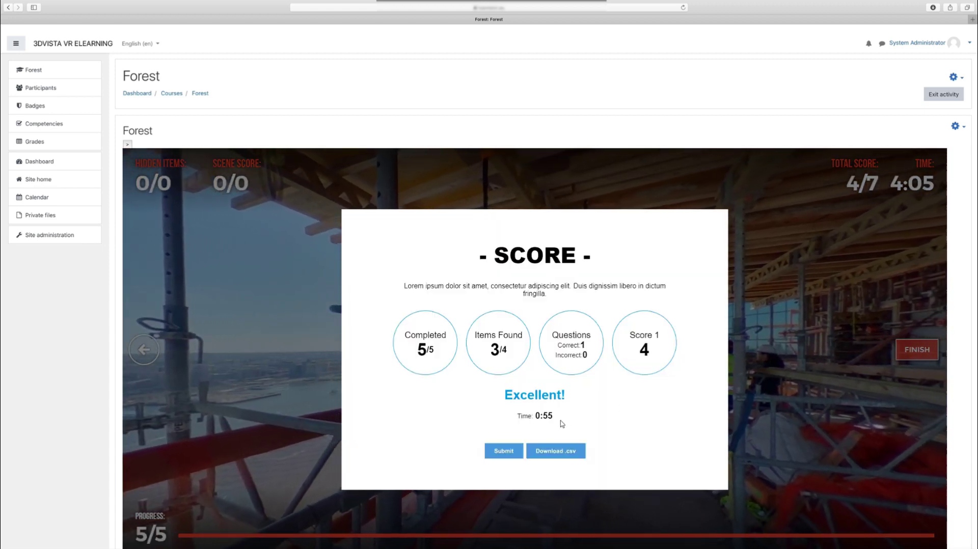
Submit the tour score and return to the Forest activity page
left_click(506, 452)
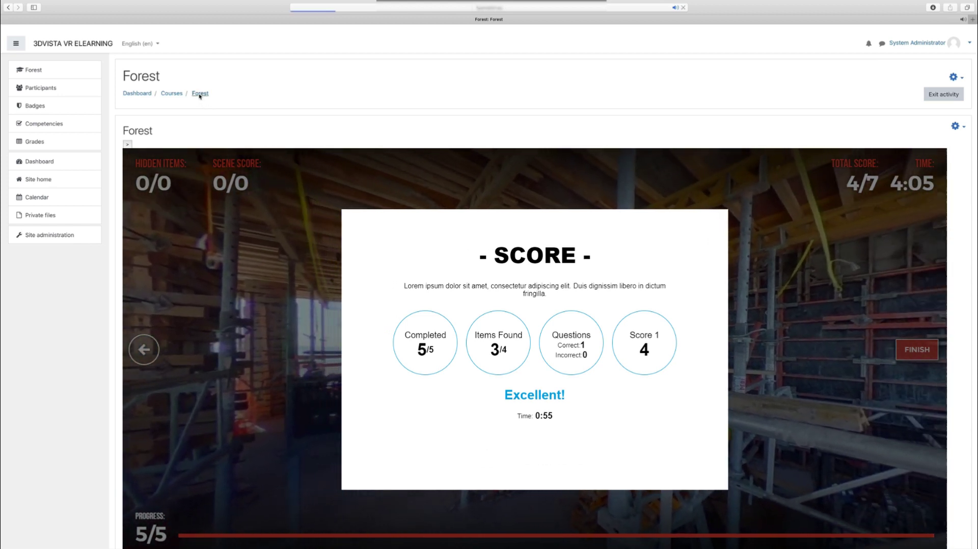
left_click(199, 94)
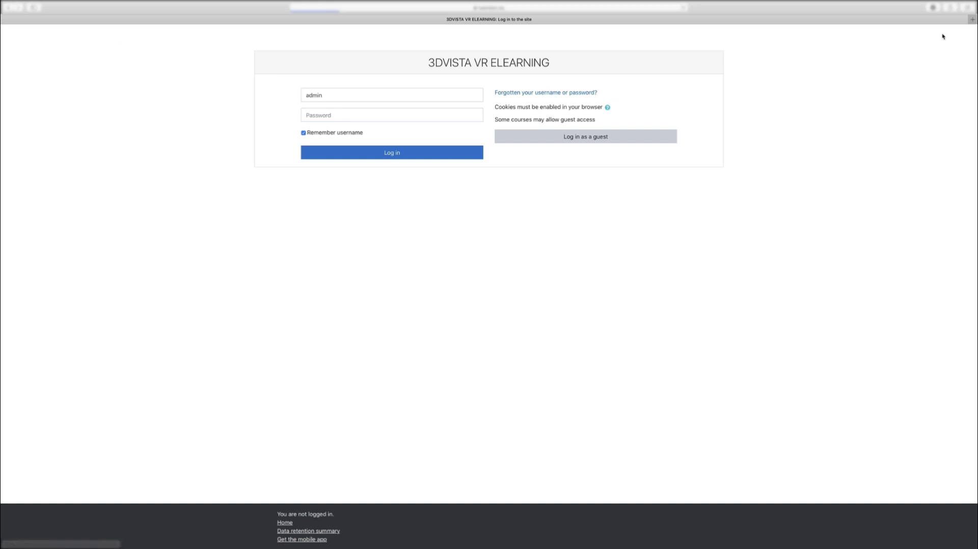
Log in with the saved student account and open Forest Life from Inicio del sitio
left_click(351, 94)
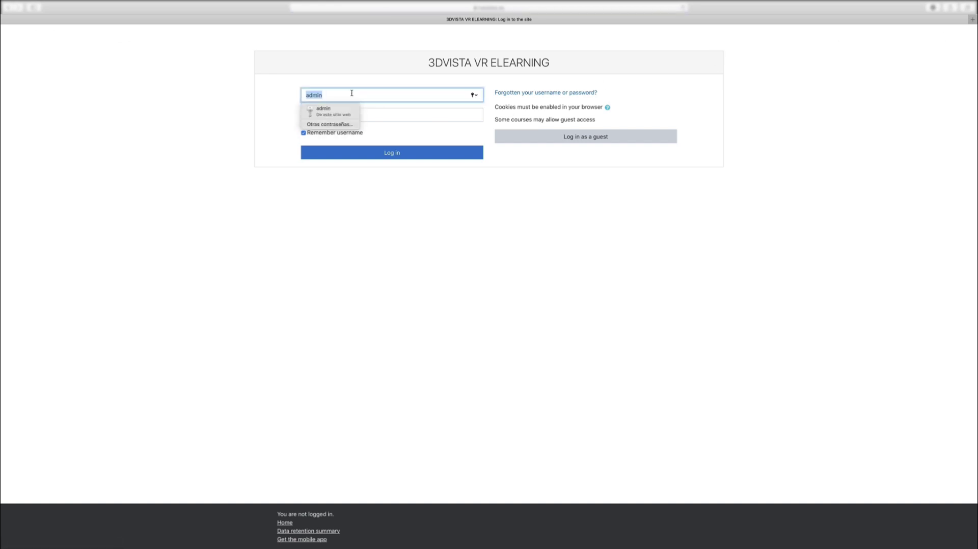
type("3d")
left_click(314, 115)
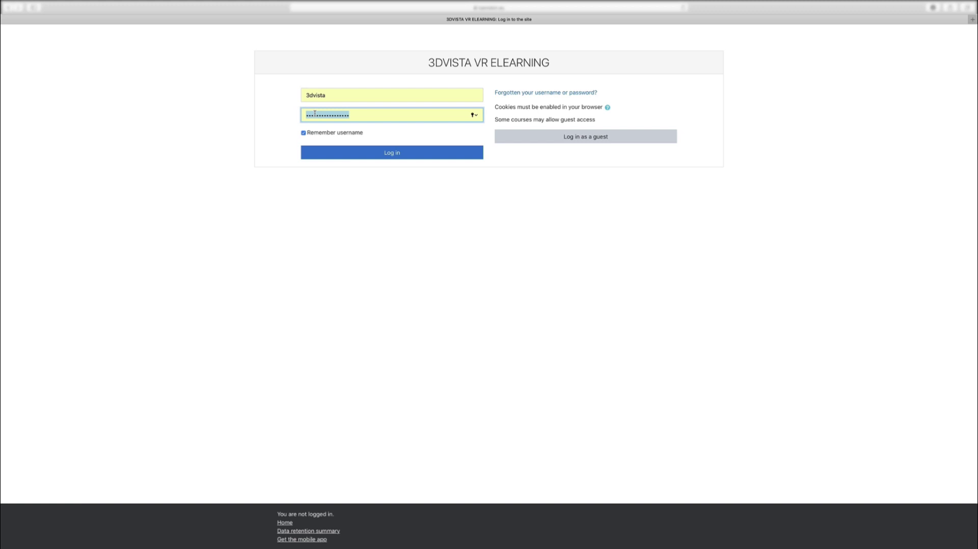
left_click(355, 152)
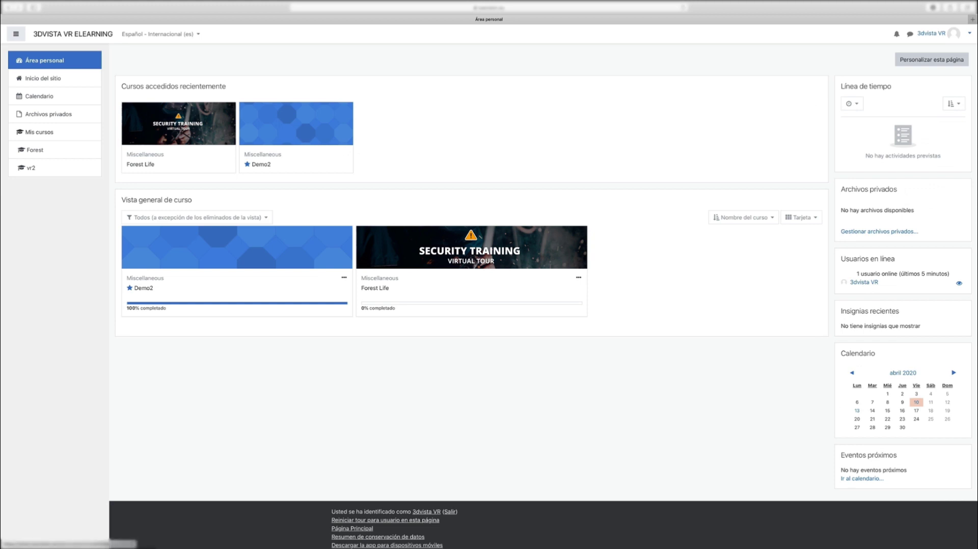
left_click(59, 79)
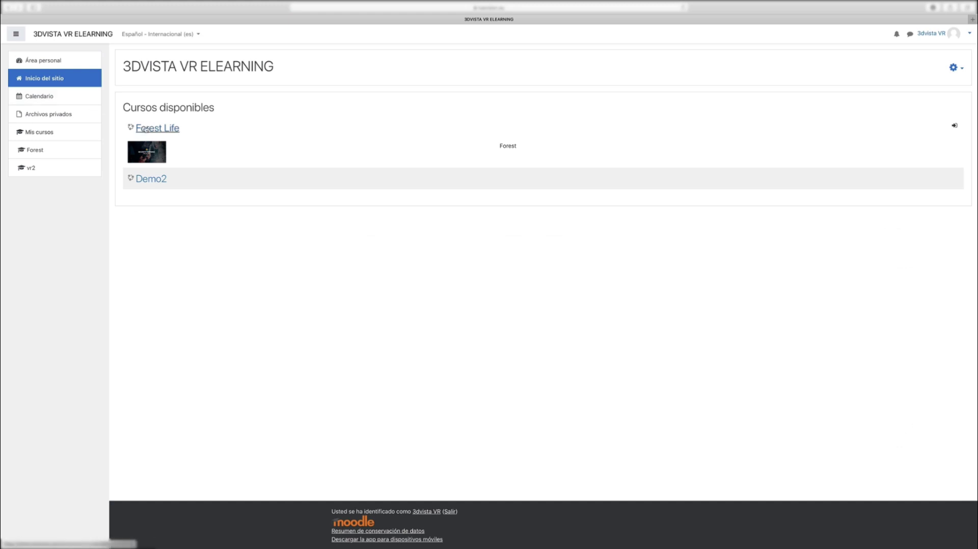
left_click(147, 130)
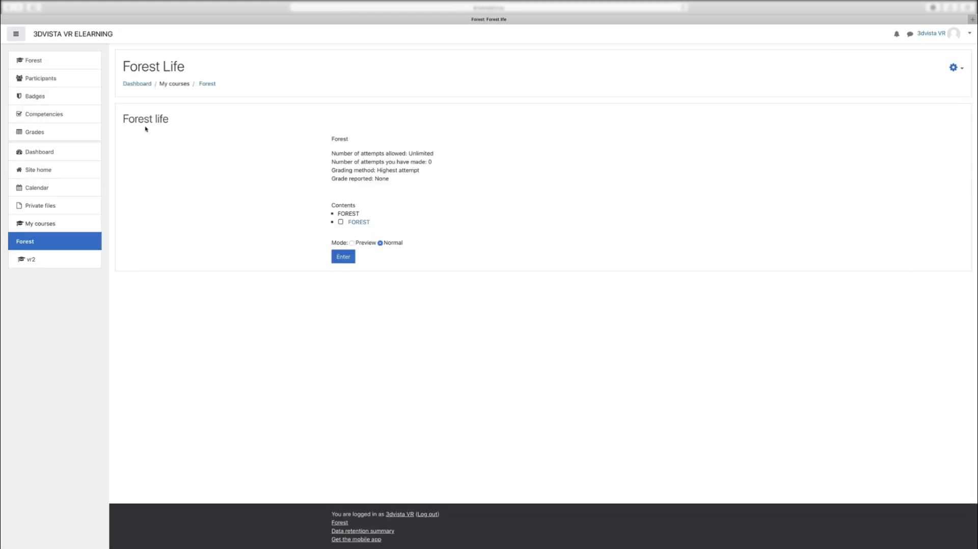
Play Forest life as the student, answer the crane quiz, finish, and submit the score
left_click(339, 258)
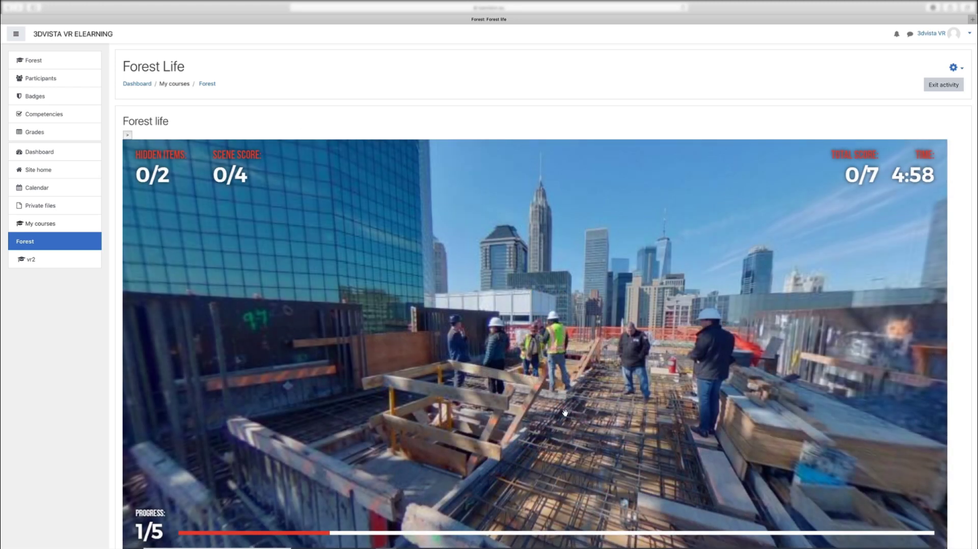
left_click_drag(389, 404, 582, 402)
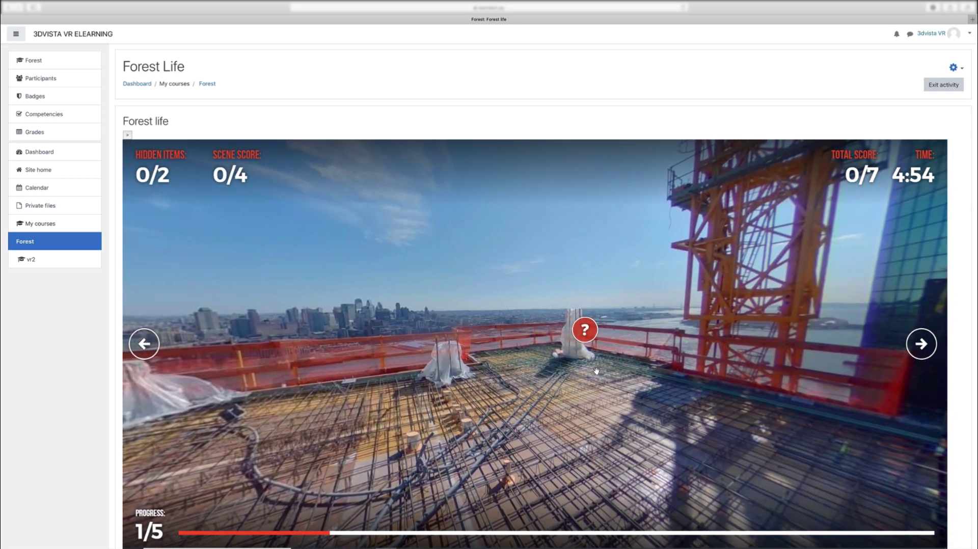
left_click(585, 332)
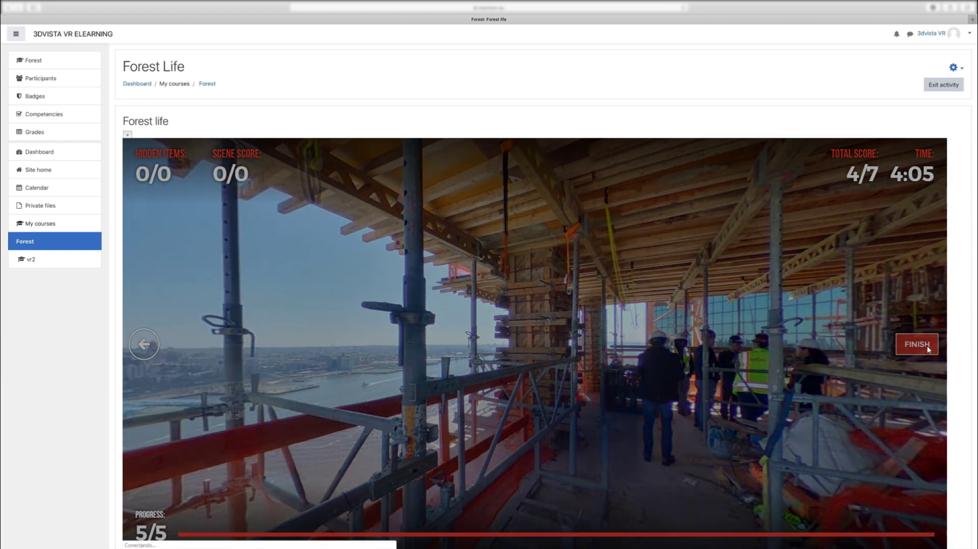
left_click(926, 348)
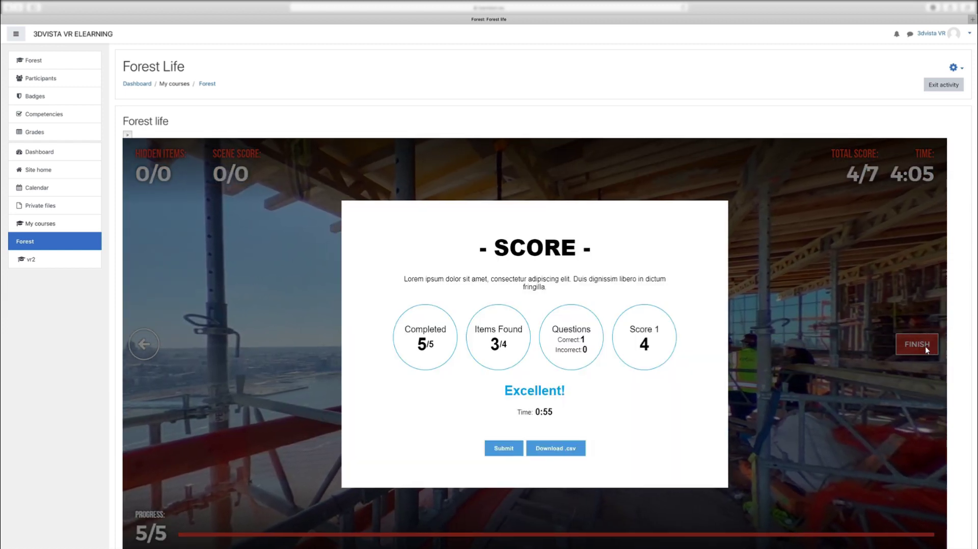
left_click(505, 449)
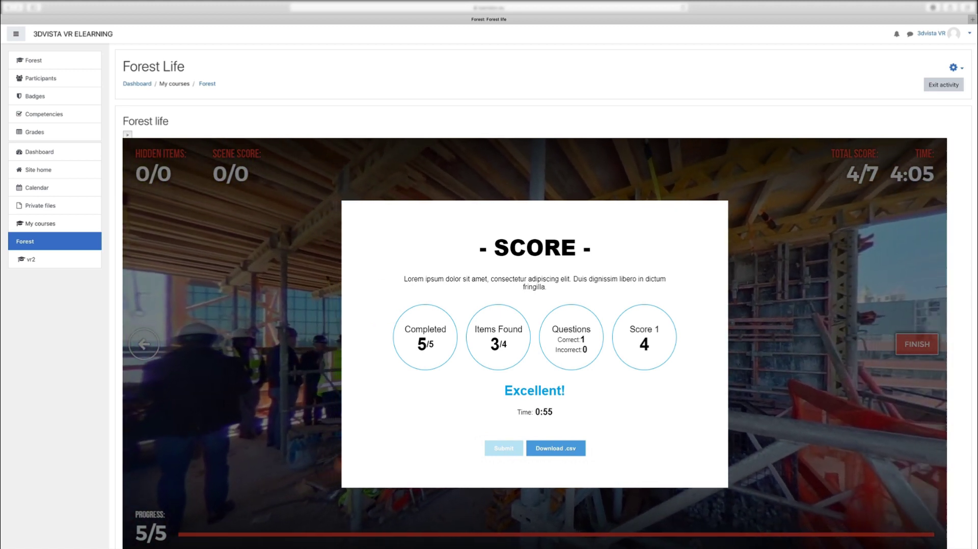
left_click(208, 84)
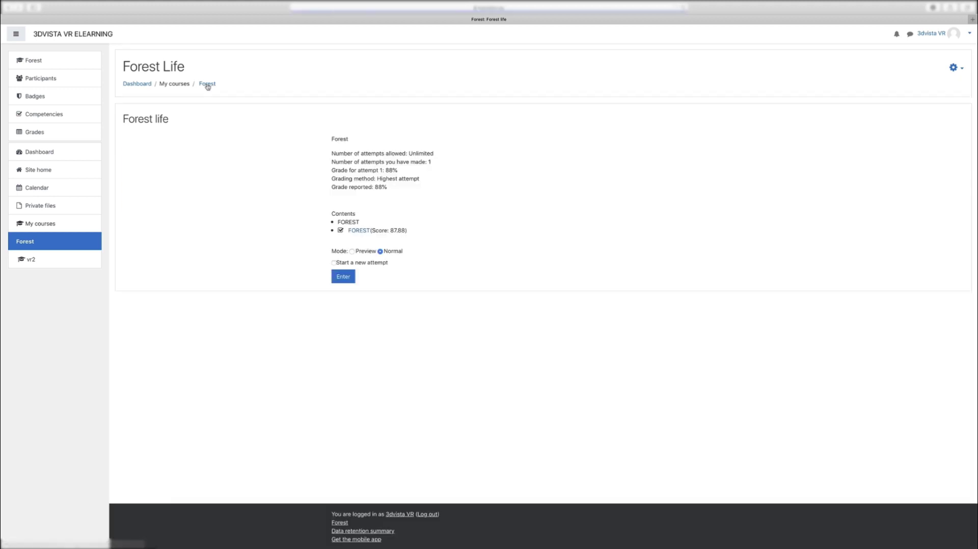